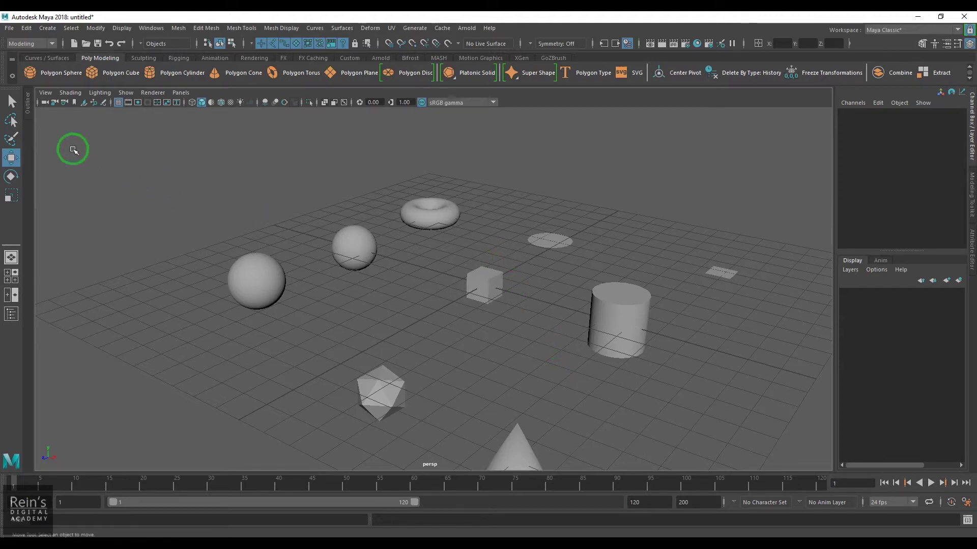
Cycle through Select, Move and Rotate, take the Rotate Tool (E) and select the Platonic Solid
click(13, 102)
click(11, 157)
click(10, 176)
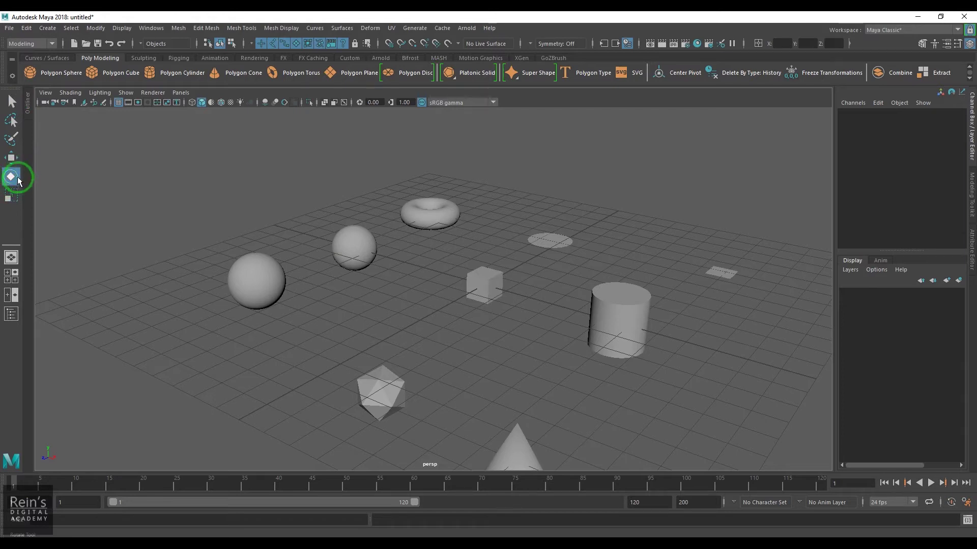
click(12, 101)
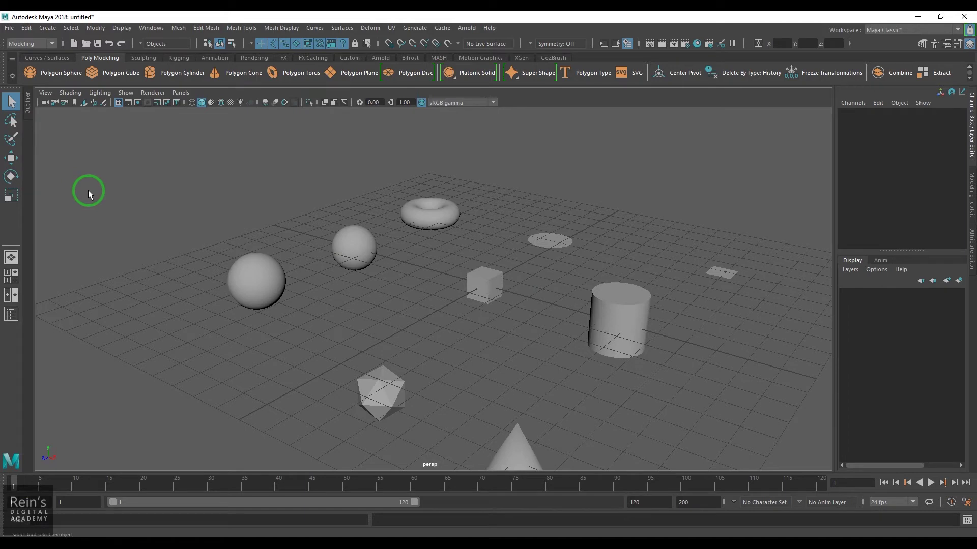
key(e)
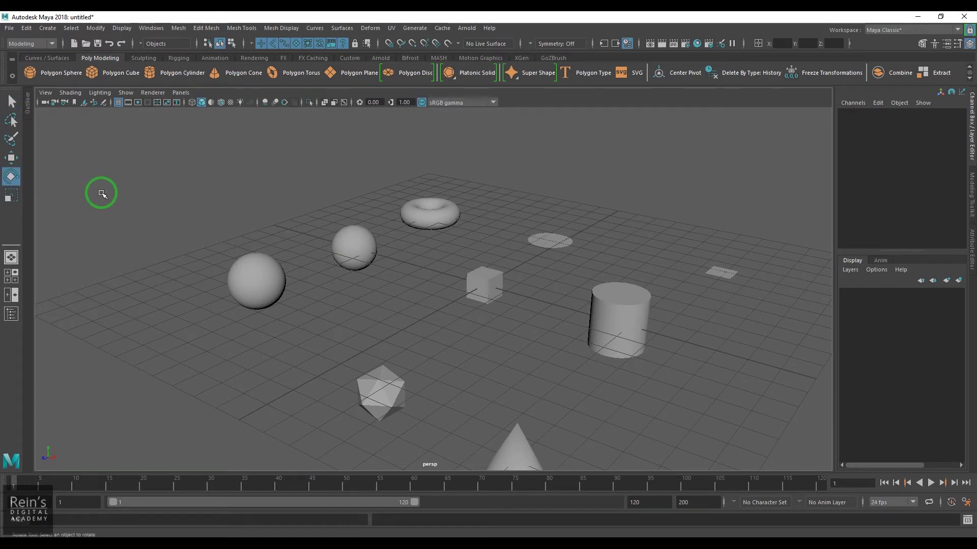
click(391, 390)
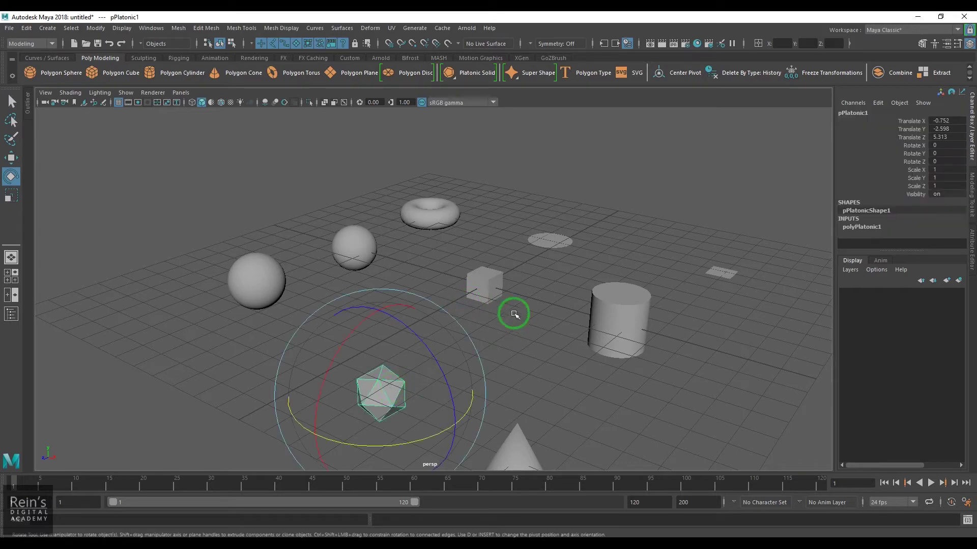
Select the spheres in turn, then pCube1, and tilt it about X to roughly 58 degrees
click(492, 293)
click(345, 248)
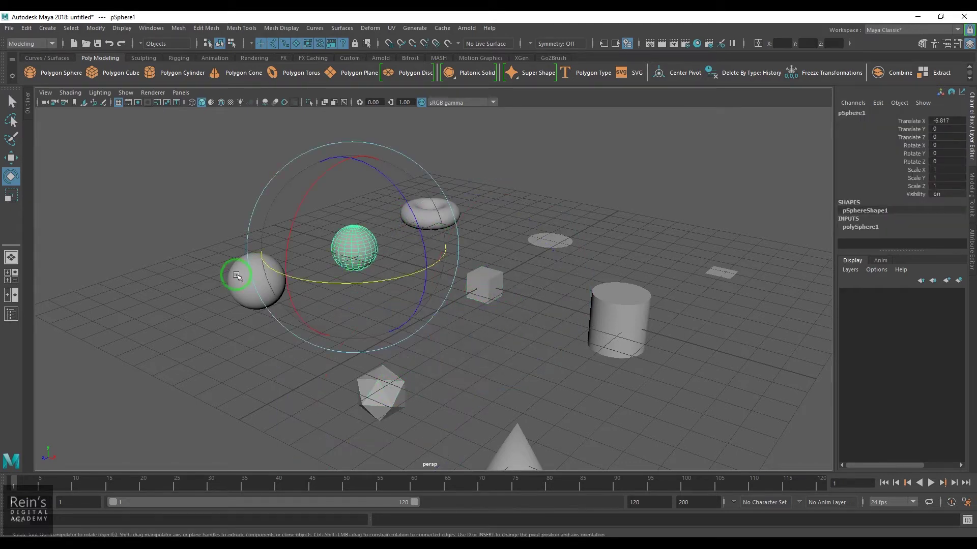
click(233, 278)
click(483, 297)
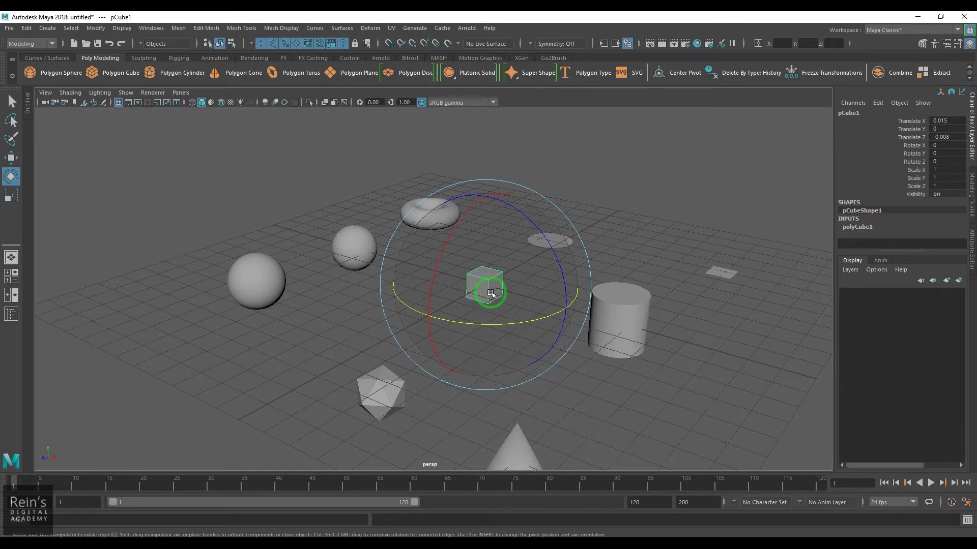
scroll(492, 289, up, 3)
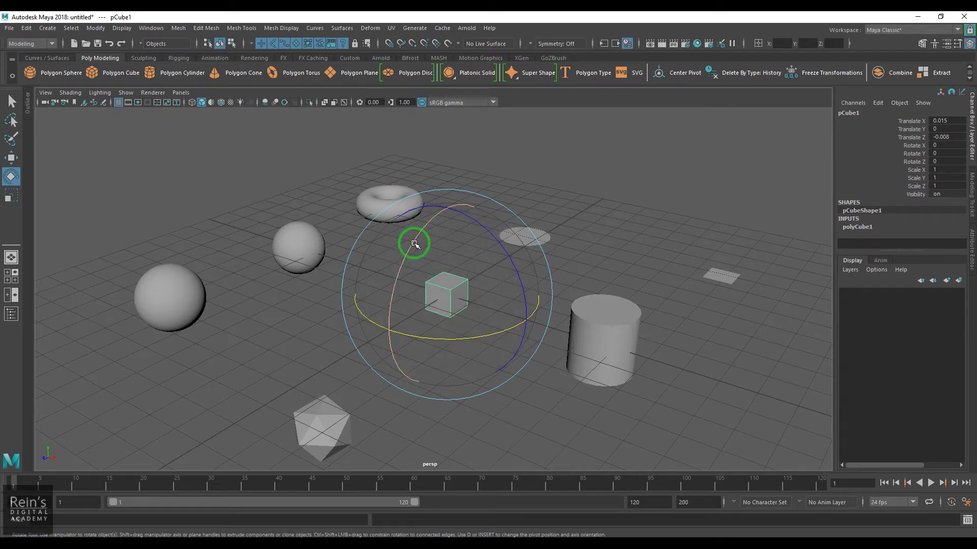
mouse_move(414, 244)
mouse_down()
mouse_move(388, 372)
mouse_move(439, 240)
mouse_up()
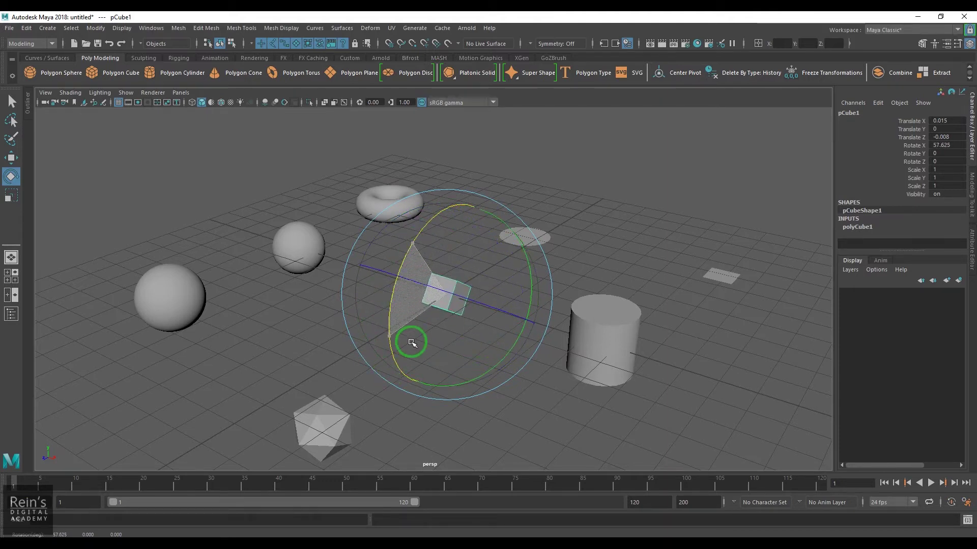
drag(439, 240, 415, 302)
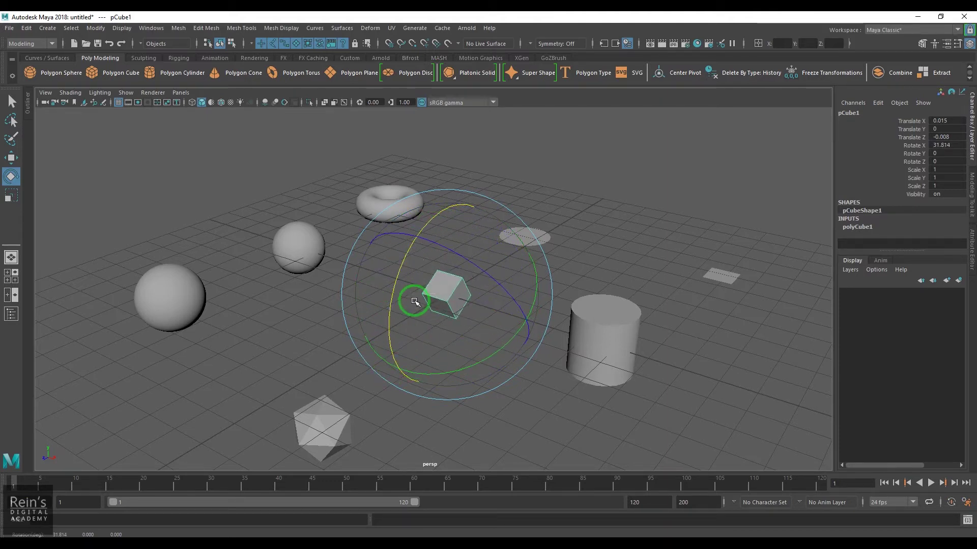
key(ctrl+z)
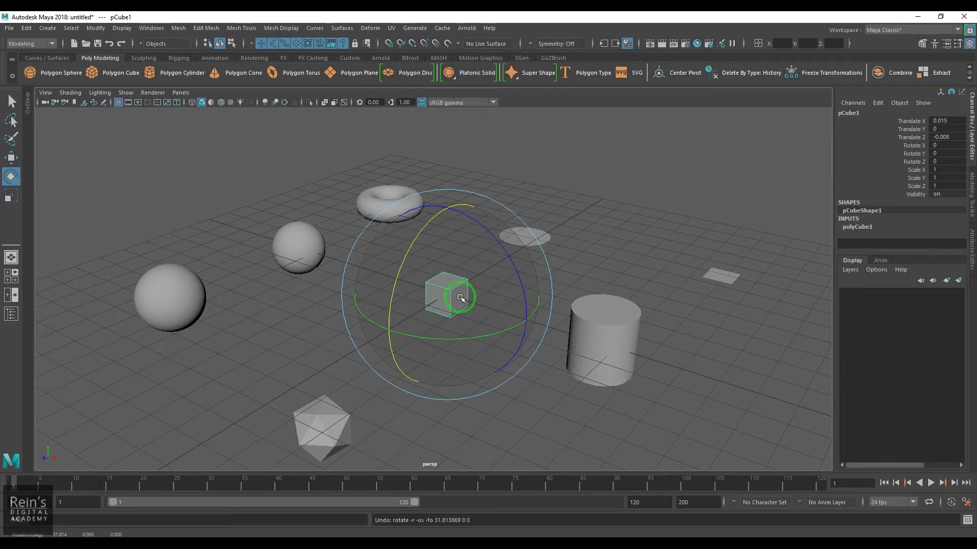
key(w)
drag(517, 317, 582, 347)
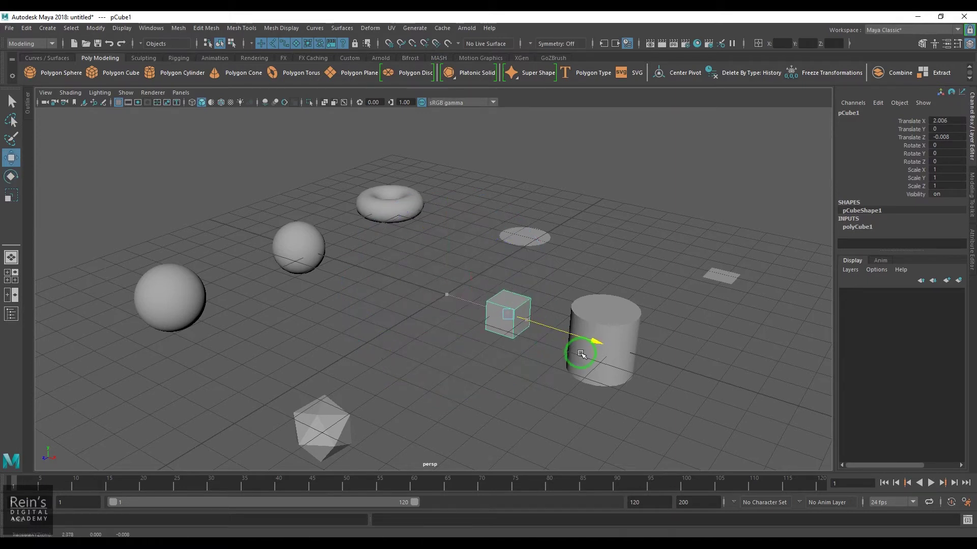
key(ctrl+z)
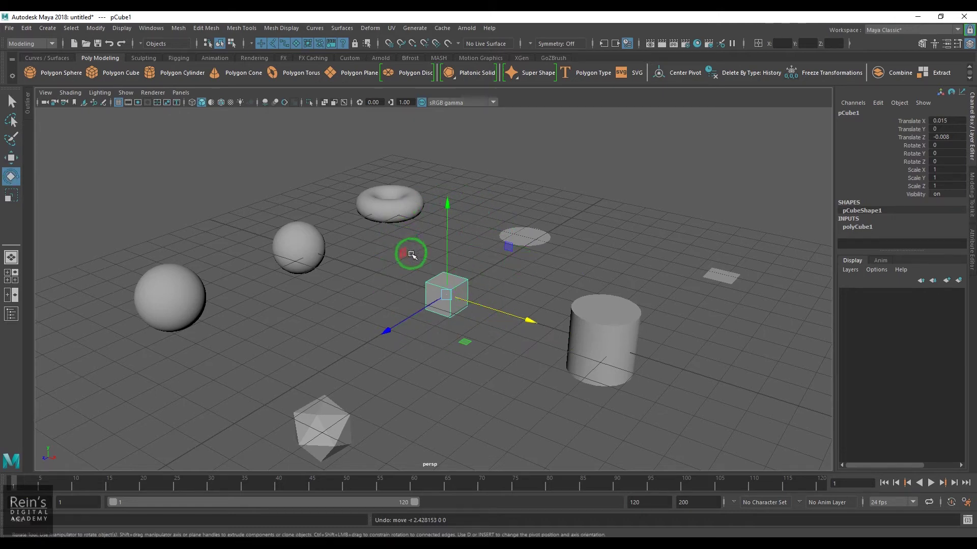
key(e)
mouse_move(426, 225)
mouse_down()
mouse_move(411, 319)
mouse_move(422, 213)
mouse_up()
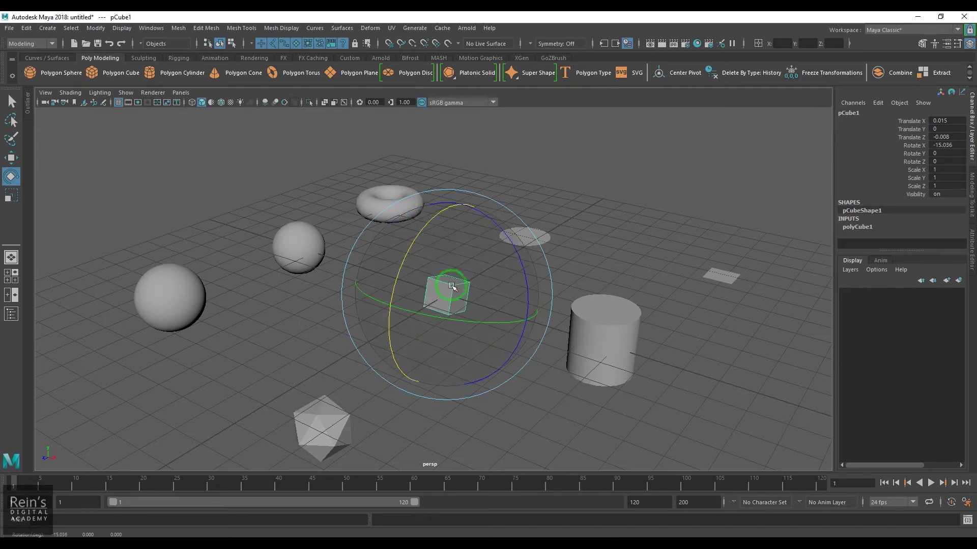
key(ctrl+z)
key(w)
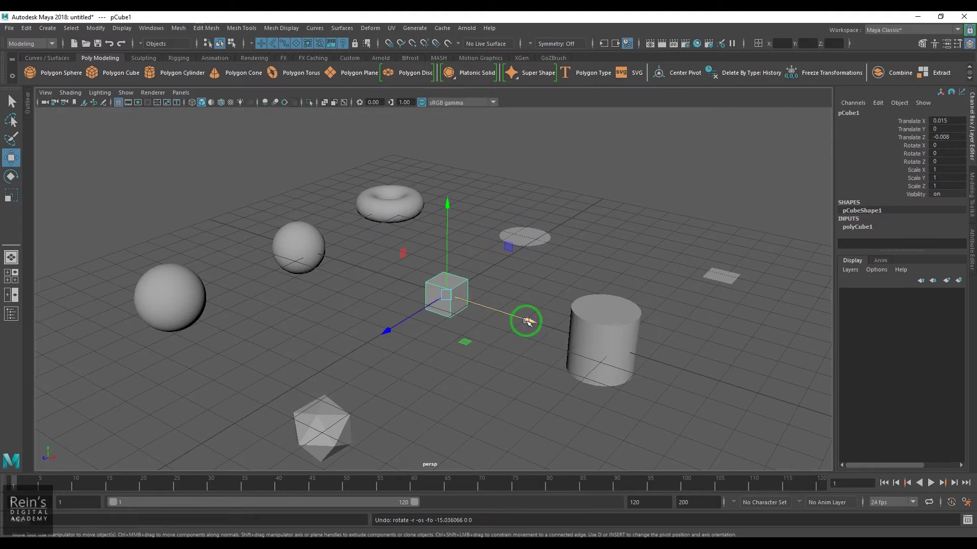
key(e)
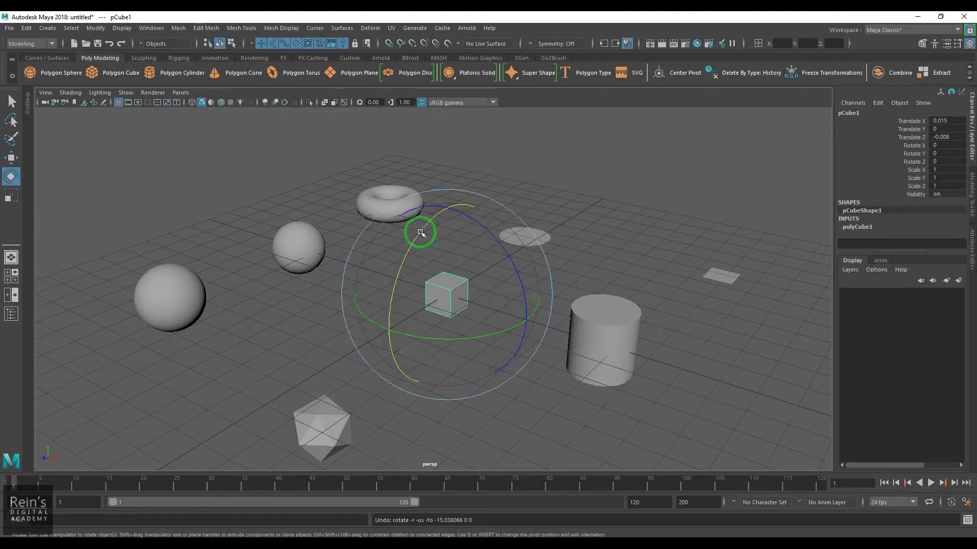
drag(416, 229, 414, 278)
key(ctrl+z)
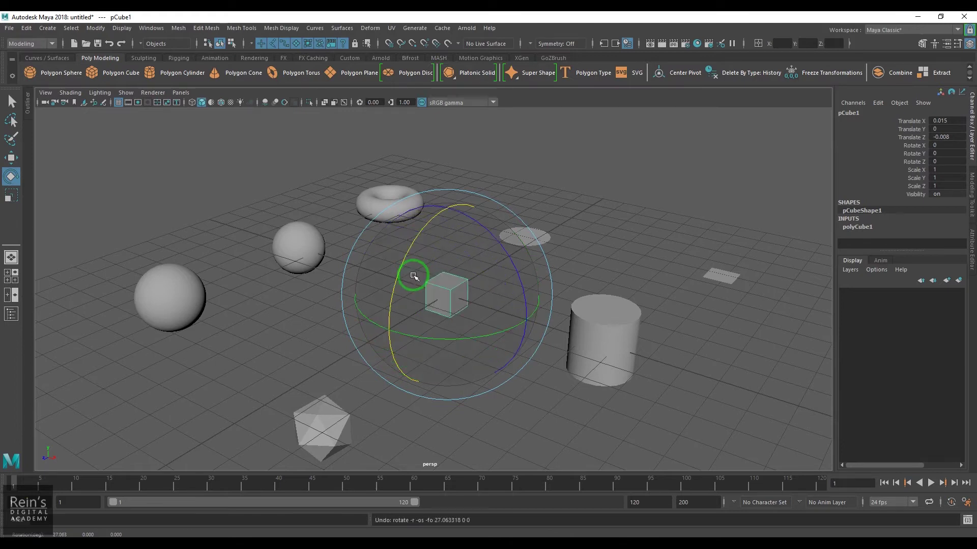
drag(421, 234, 410, 283)
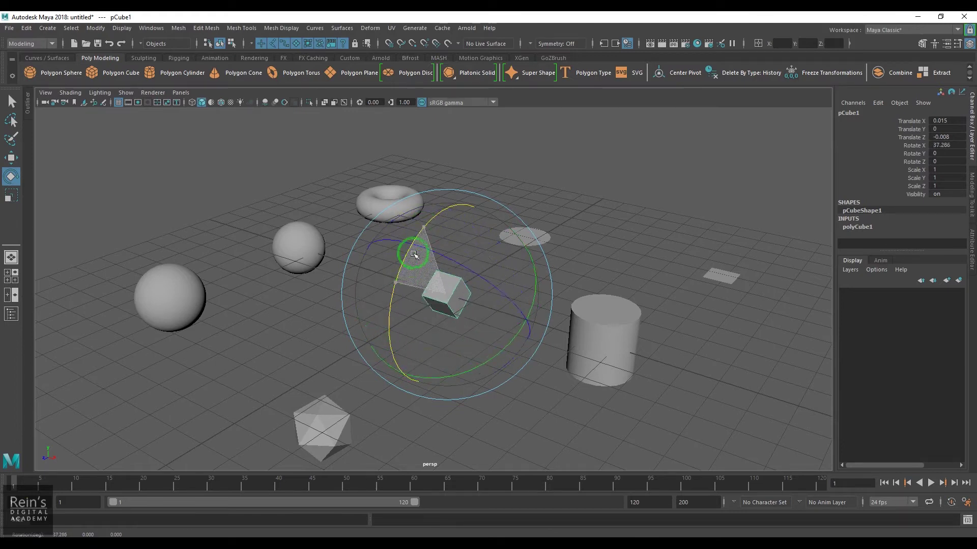
key(ctrl+z)
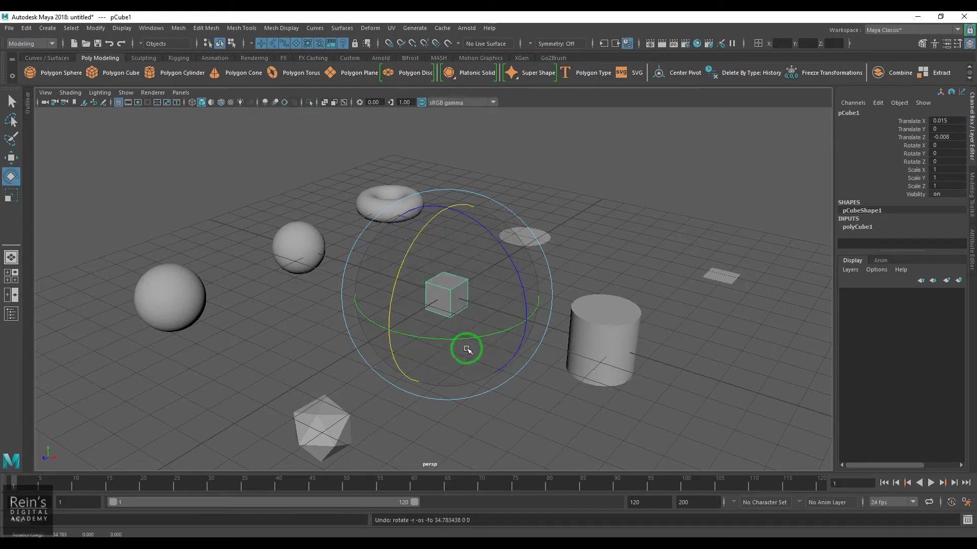
mouse_move(454, 338)
mouse_down()
mouse_move(484, 329)
mouse_move(450, 341)
mouse_up()
key(ctrl+z)
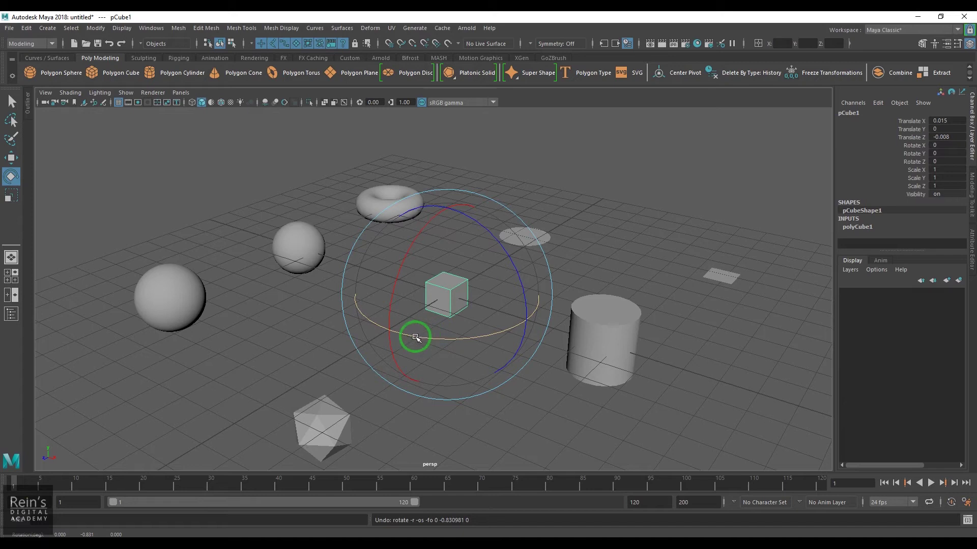
drag(439, 335, 468, 334)
key(ctrl+z)
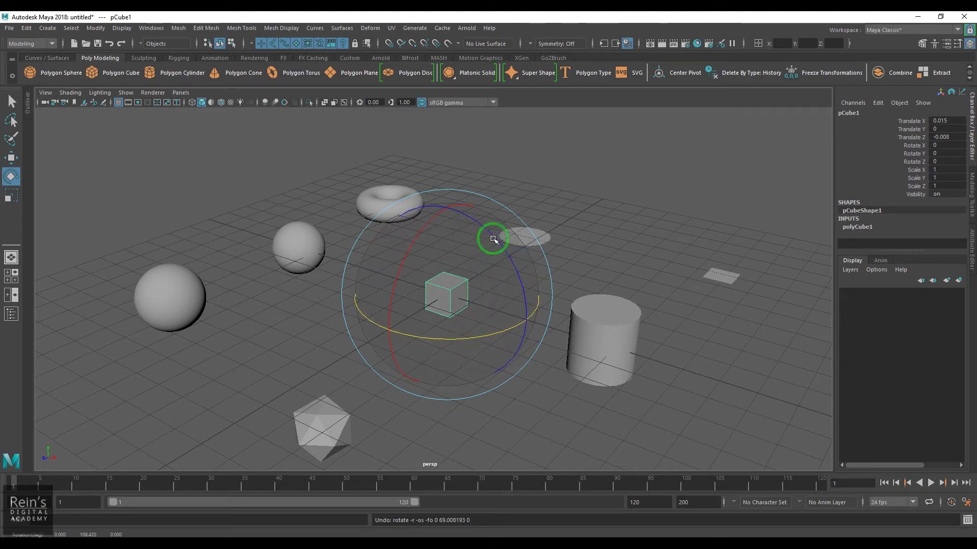
Rotate the cube around Z, X, Y and Z again, undoing each rotation
drag(494, 236, 484, 229)
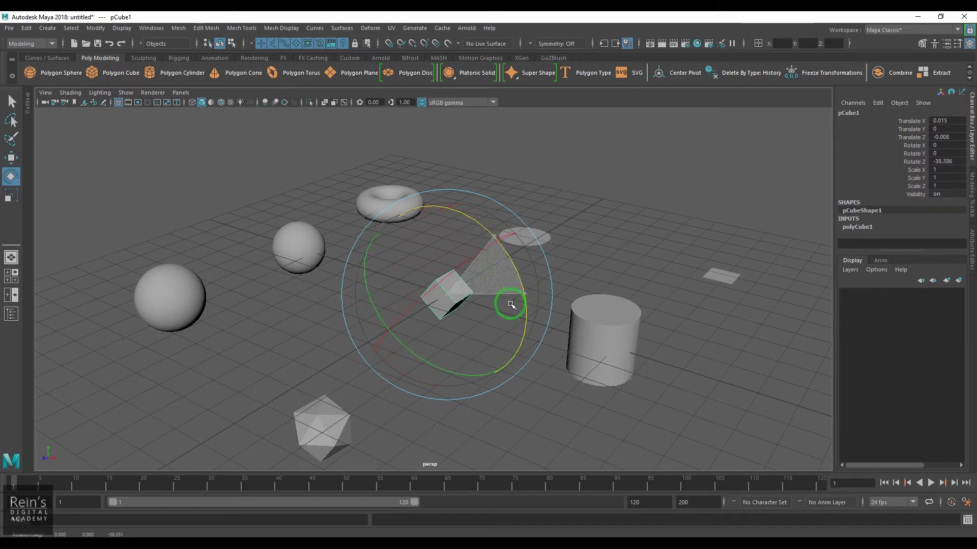
drag(483, 229, 484, 207)
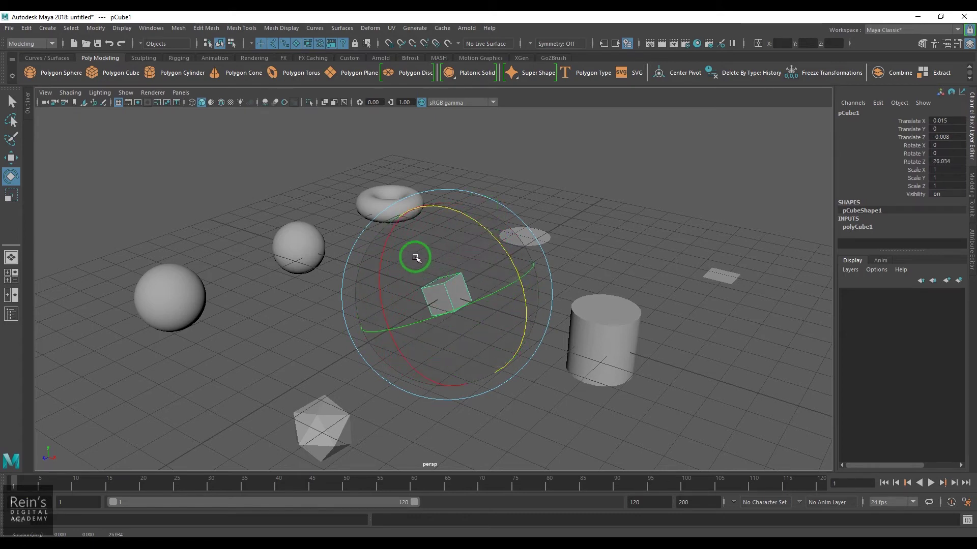
key(ctrl+z)
drag(421, 229, 401, 292)
key(ctrl+z)
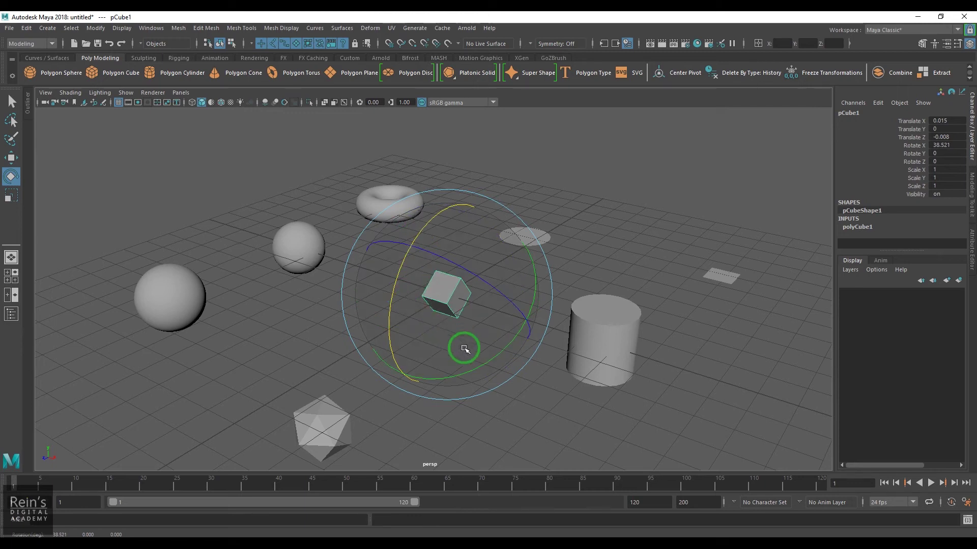
drag(447, 349, 525, 343)
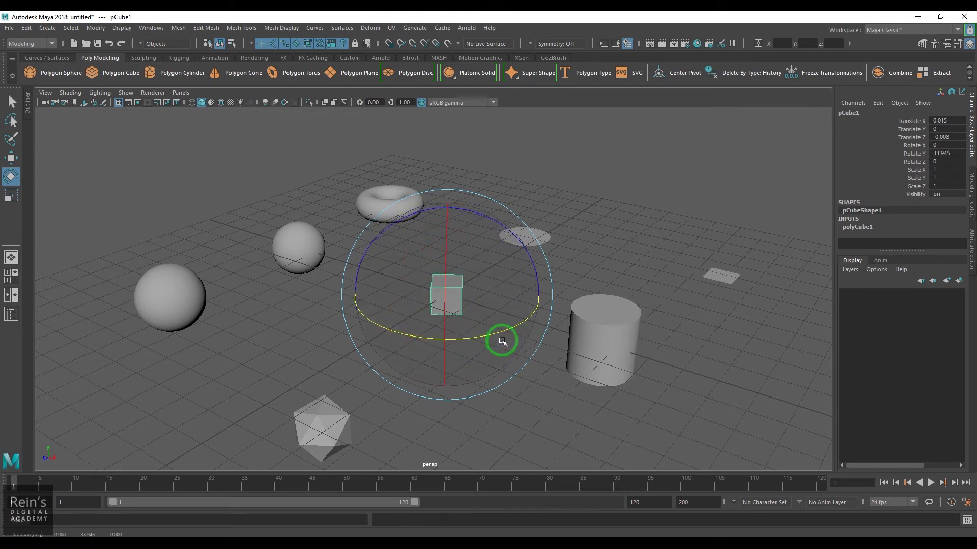
key(ctrl+z)
mouse_move(501, 234)
mouse_down()
mouse_move(490, 267)
mouse_move(496, 294)
mouse_up()
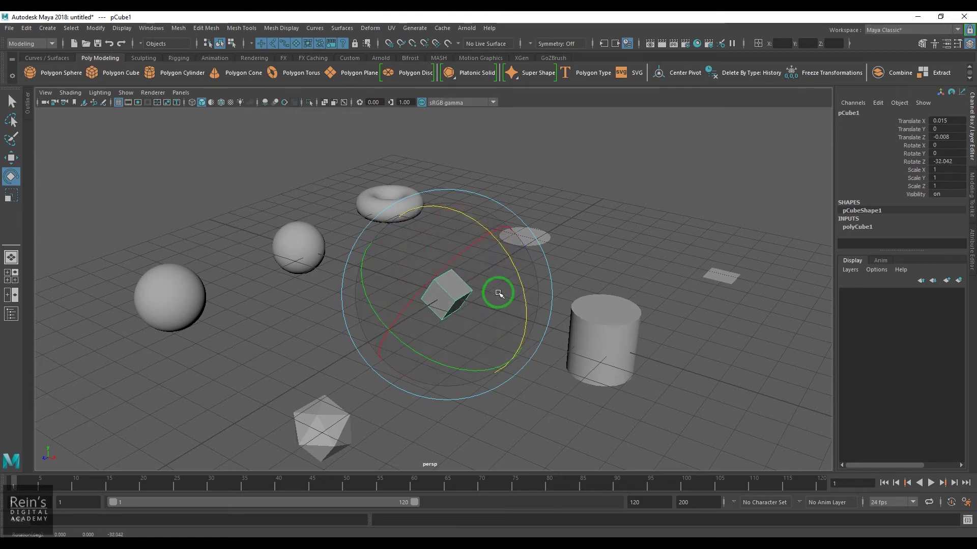
key(ctrl+z)
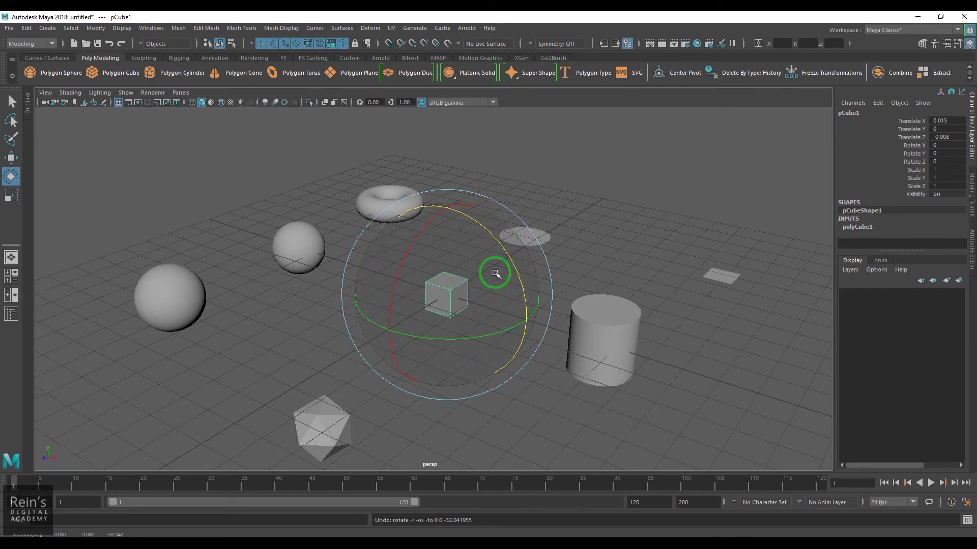
Tumble the cube with free rotation, then set Rotate X, Y and Z to 0
mouse_move(452, 281)
mouse_down()
mouse_move(492, 278)
mouse_move(484, 293)
mouse_move(476, 283)
mouse_up()
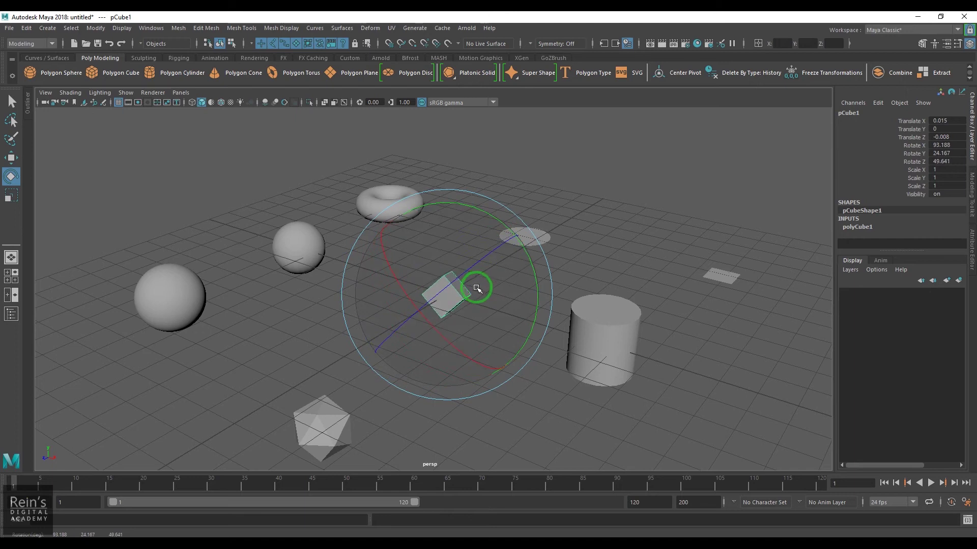
drag(941, 145, 948, 161)
text(0)
key(Return)
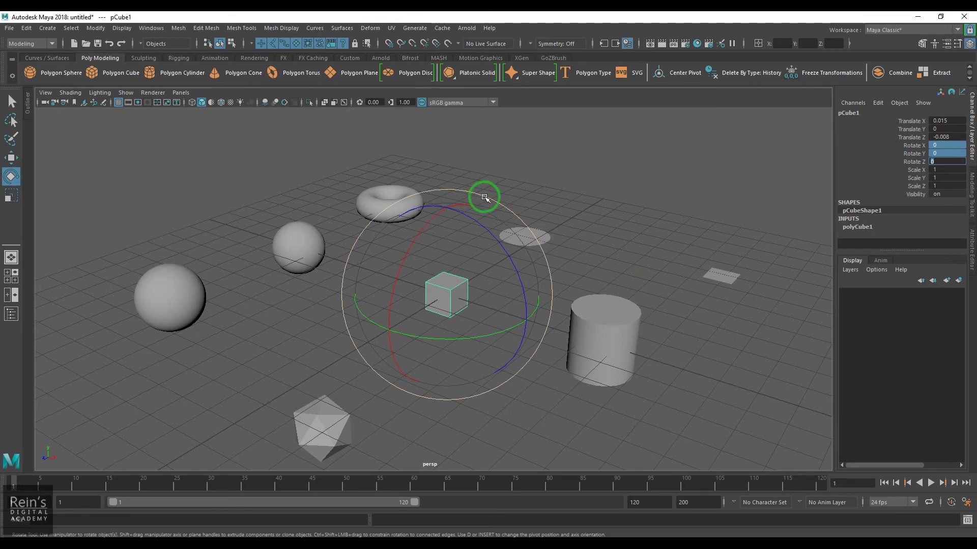
Spin the cube in the camera view plane, then tilt it about X, undoing each
mouse_move(487, 198)
mouse_down()
mouse_move(365, 319)
mouse_move(581, 230)
mouse_up()
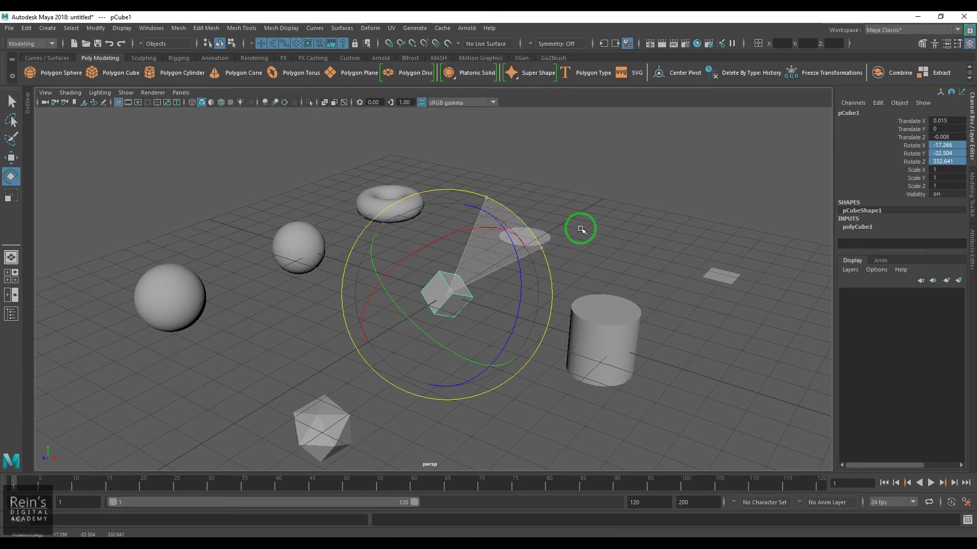
drag(581, 230, 450, 179)
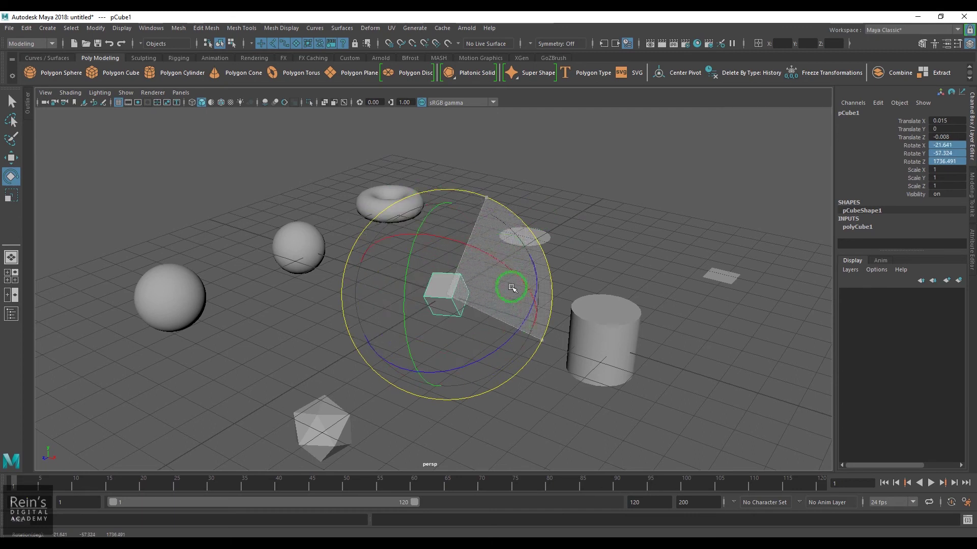
drag(450, 179, 512, 283)
key(ctrl+z)
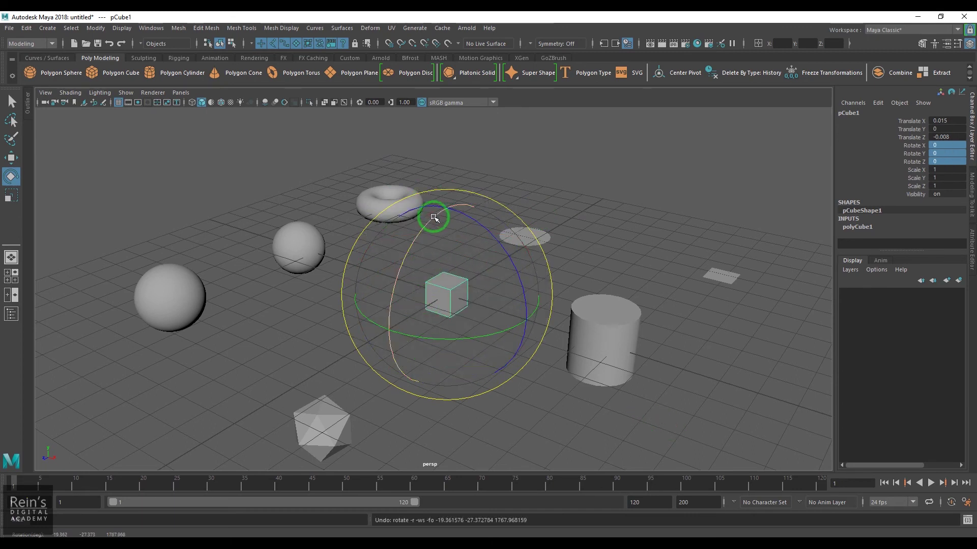
drag(436, 216, 485, 190)
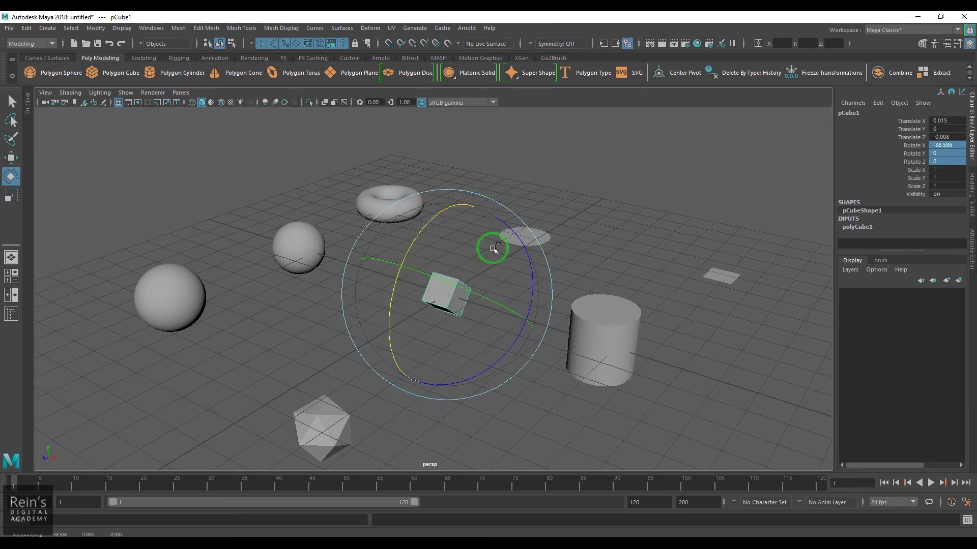
key(ctrl+z)
Scale the cube taller along Y to about 2.27, then return to the Rotate Tool
key(r)
drag(447, 230, 468, 90)
key(e)
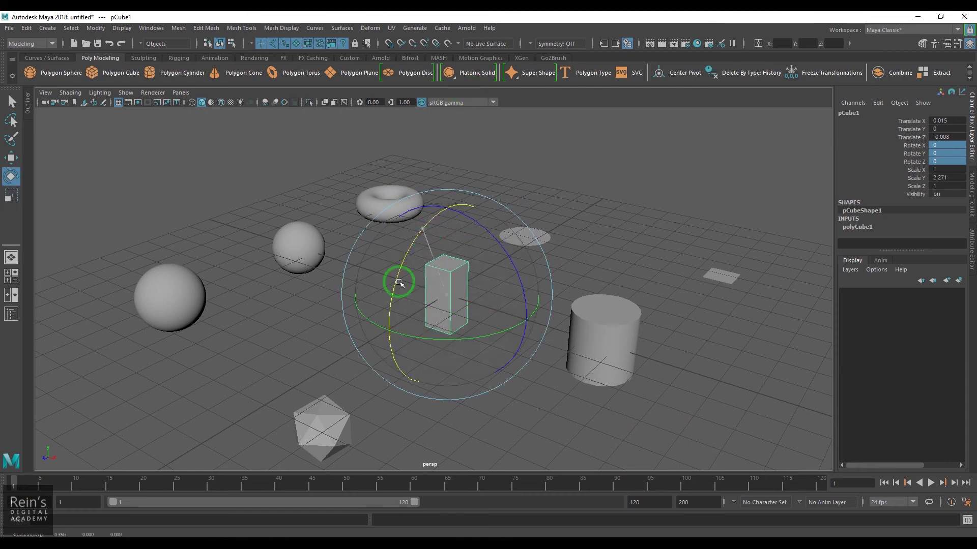
mouse_move(398, 279)
mouse_down()
mouse_move(424, 265)
mouse_move(435, 377)
mouse_up()
key(ctrl+z)
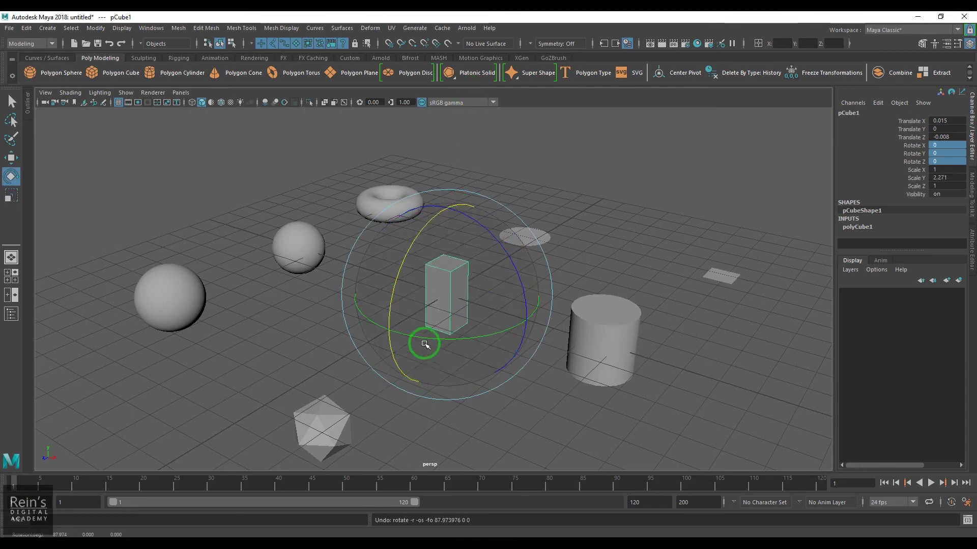
mouse_move(426, 343)
mouse_down()
mouse_move(527, 324)
mouse_move(345, 344)
mouse_up()
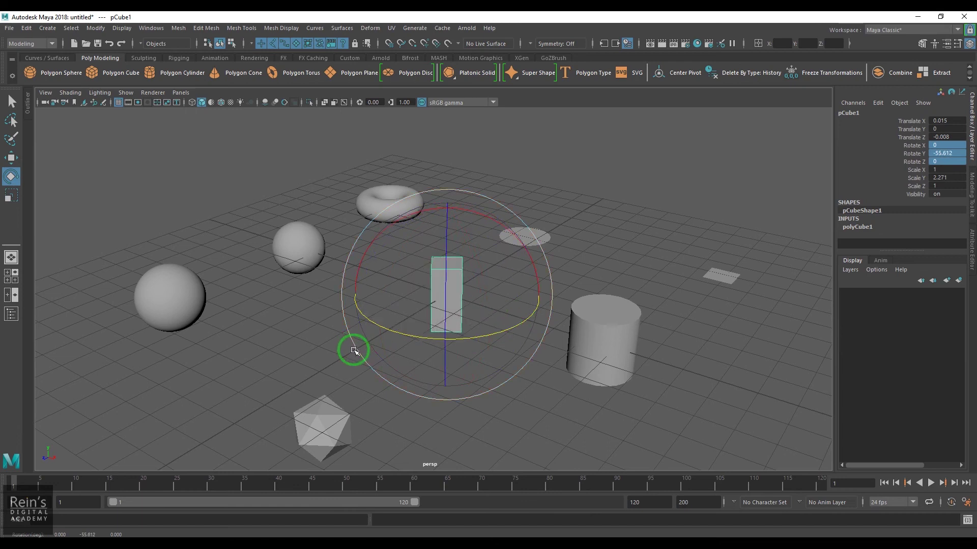
key(ctrl+z)
drag(497, 233, 514, 327)
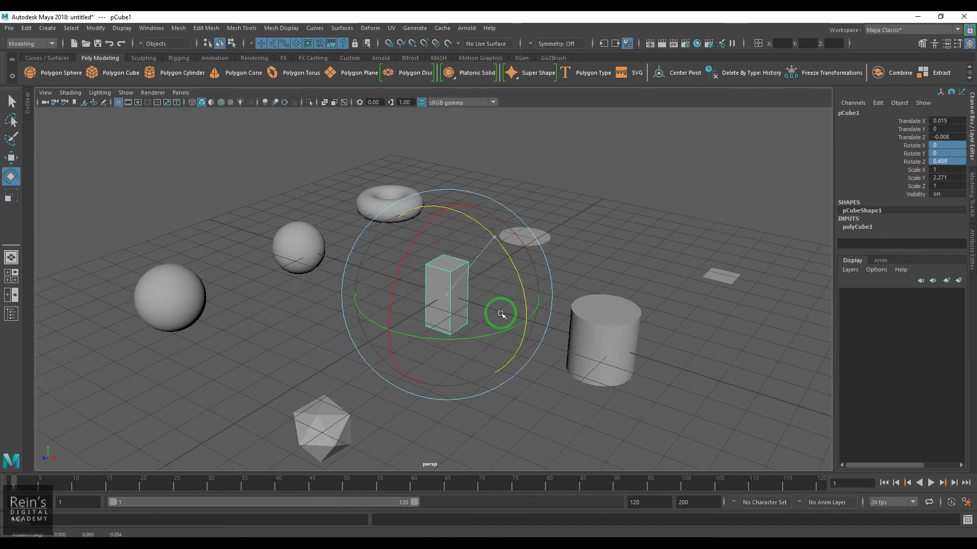
key(ctrl+z)
mouse_move(458, 295)
mouse_down()
mouse_move(460, 313)
mouse_move(469, 297)
mouse_up()
key(ctrl+z)
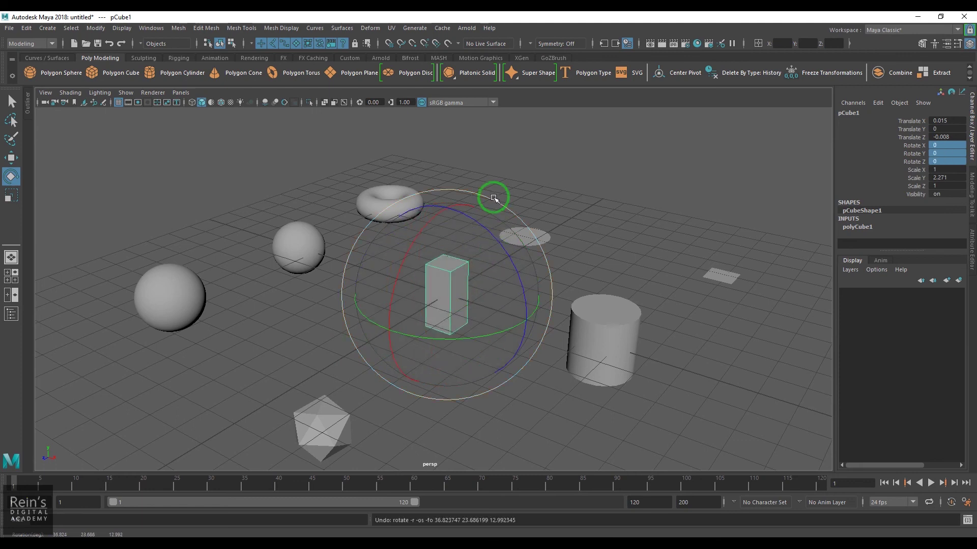
drag(494, 196, 595, 381)
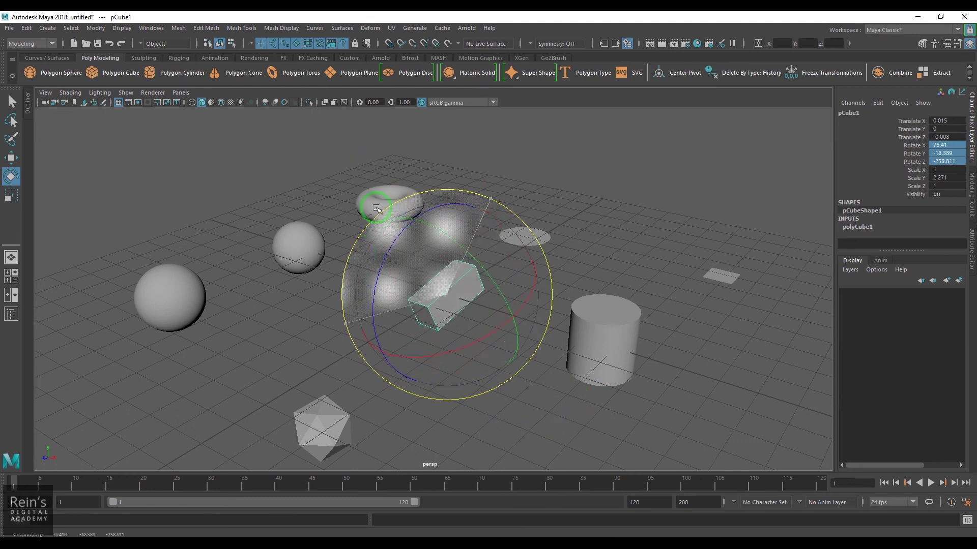
drag(596, 380, 527, 402)
key(ctrl+z)
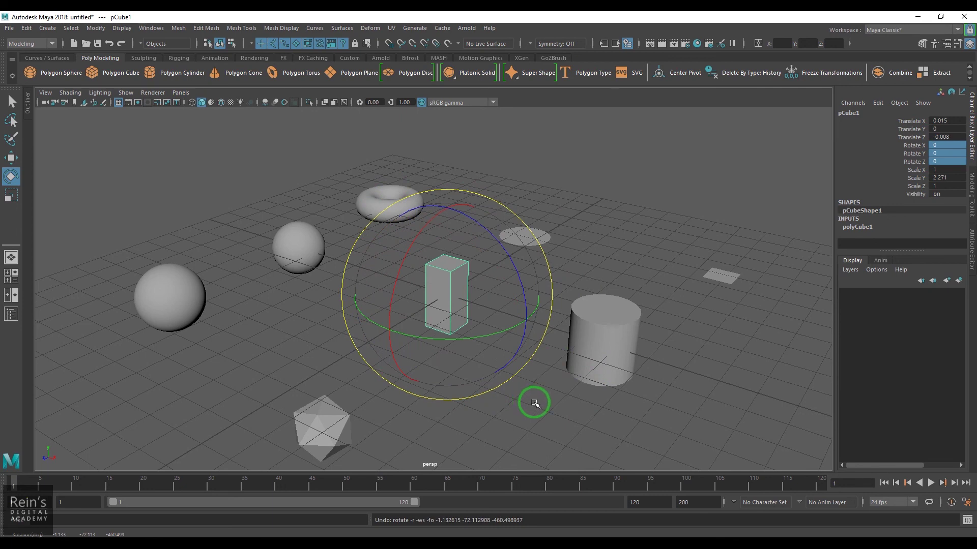
key(minus)
key(minus)
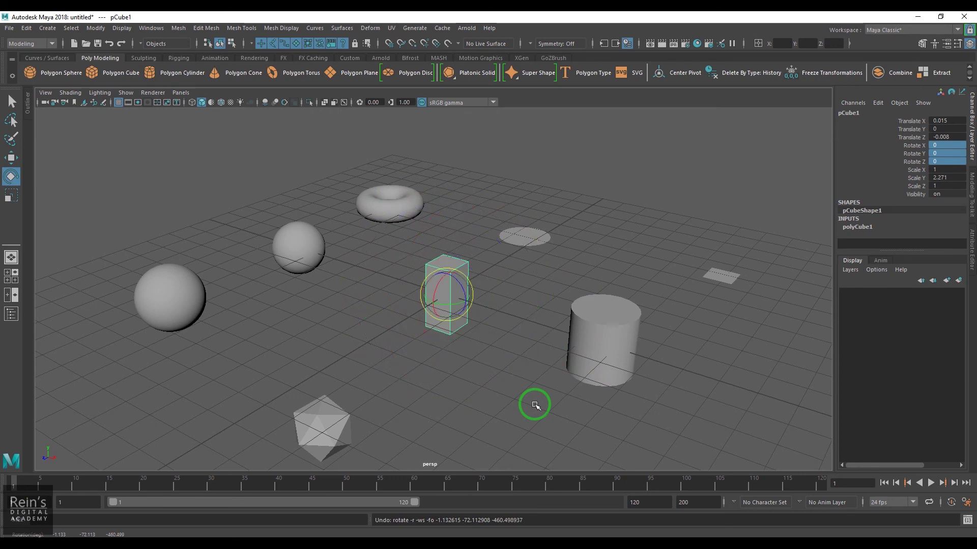
key(equal)
key(equal)
key(equal)
key(minus)
key(minus)
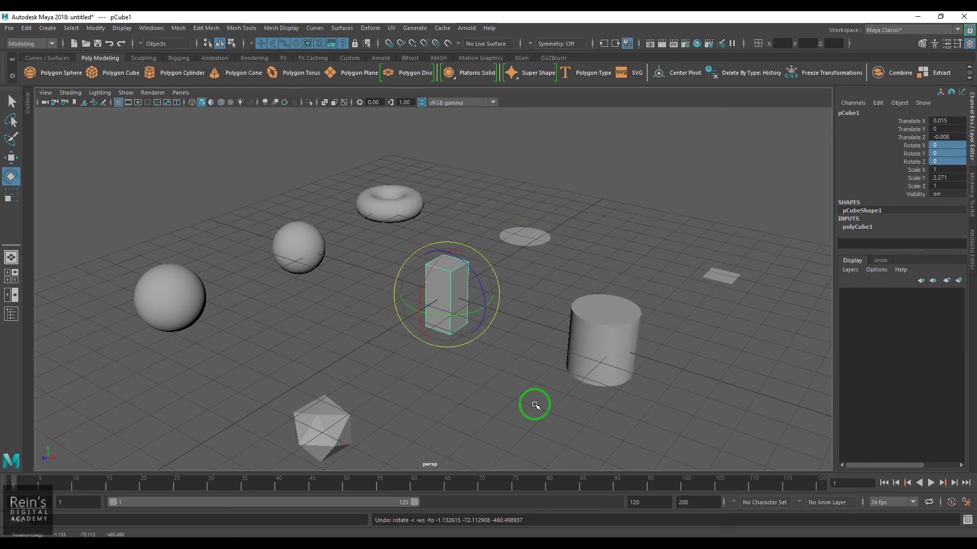
key(equal)
key(equal)
key(equal)
key(minus)
key(minus)
key(equal)
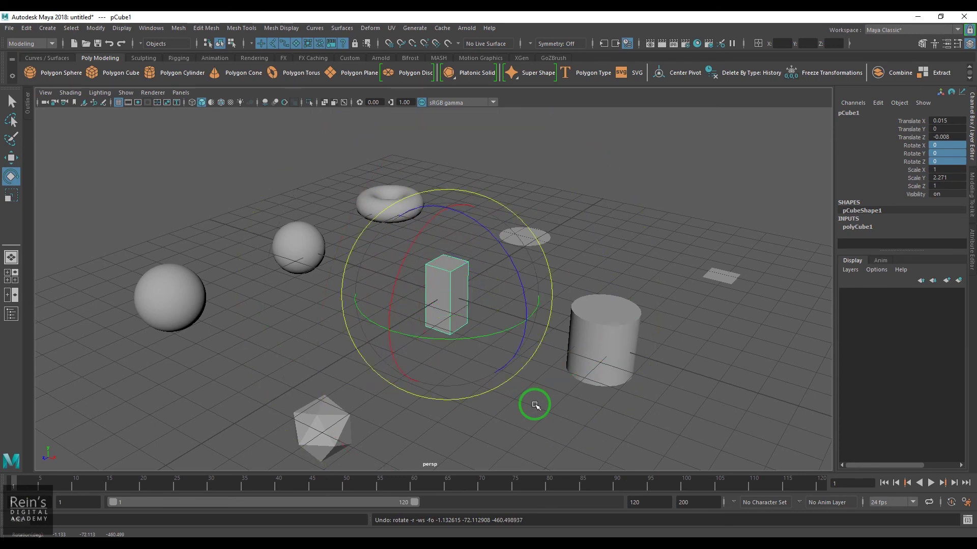